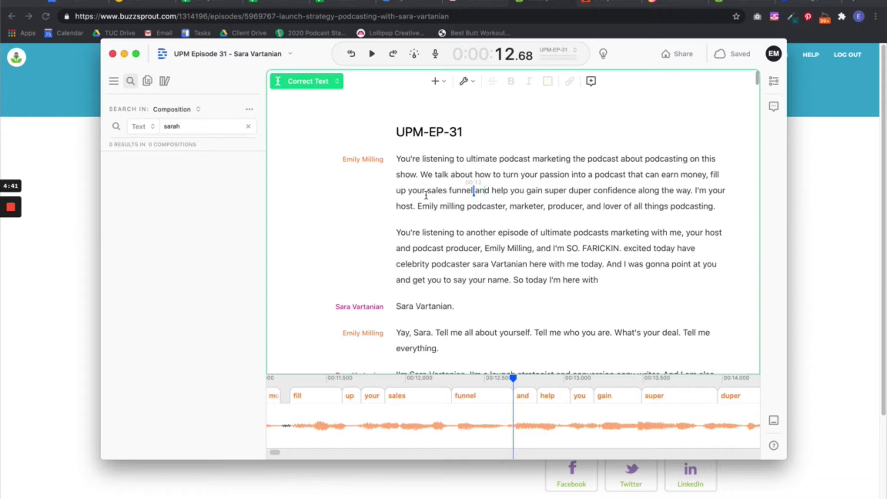
Export the transcript as Microsoft Word (.docx) with speaker labels and no 60-second interval timestamps
key(super+shift+p)
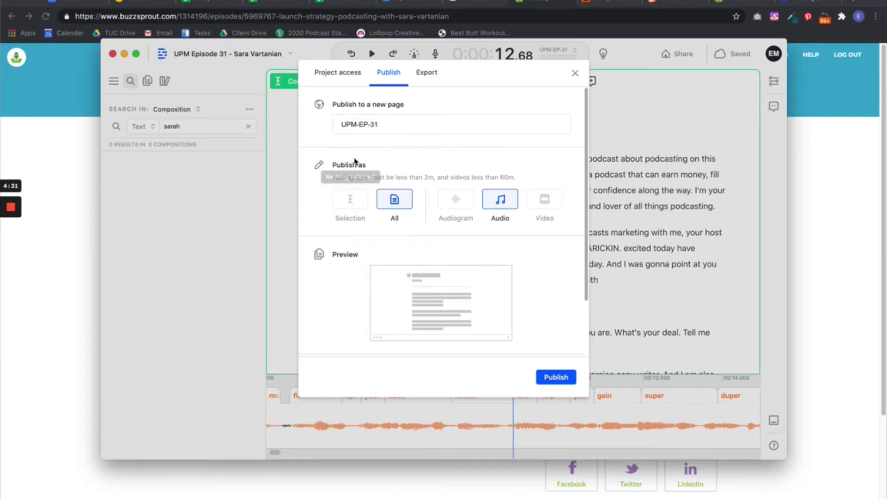
click(425, 76)
click(359, 130)
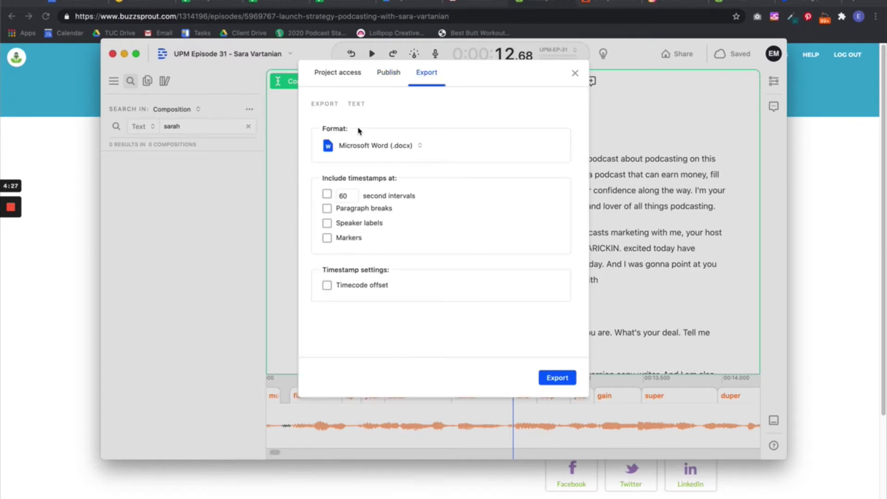
click(372, 146)
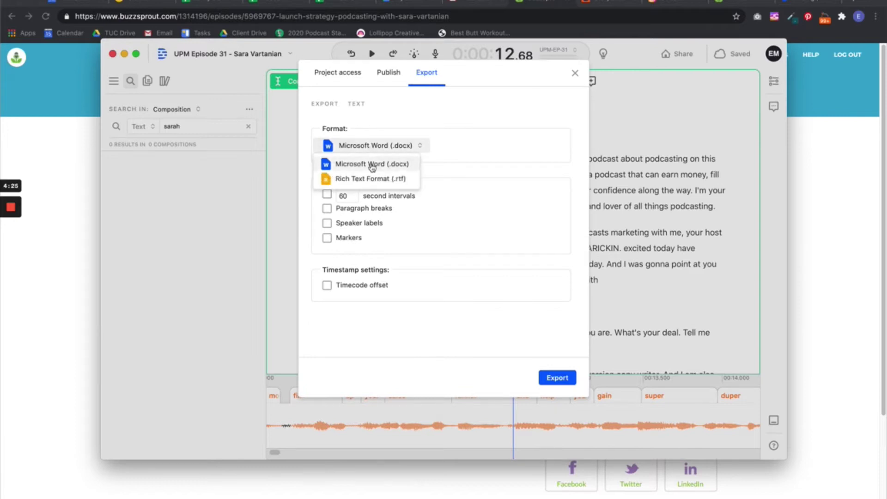
click(372, 165)
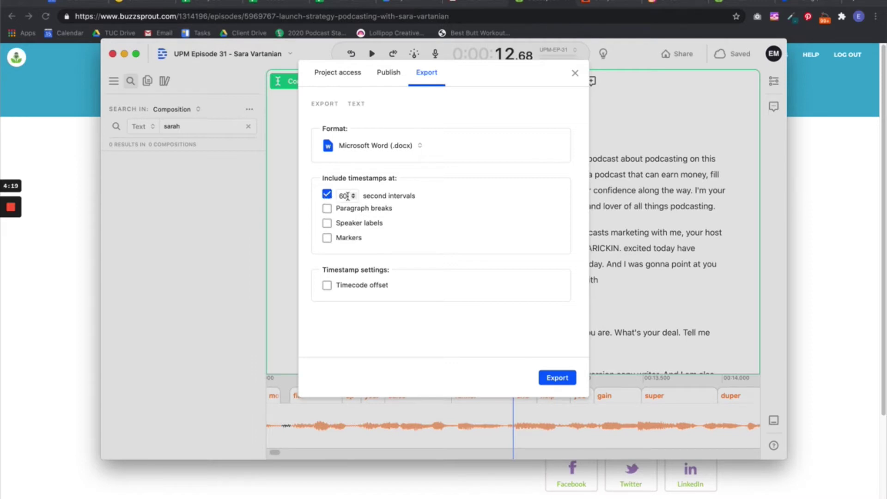
click(326, 223)
click(327, 194)
click(559, 378)
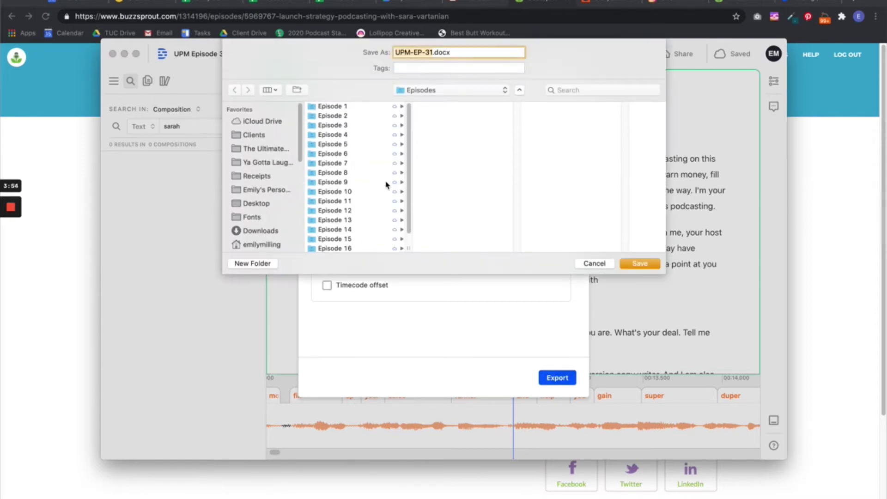
Save the exported UPM-EP-31.docx into the Episode 31 folder
scroll(387, 185, down, 5)
click(370, 190)
click(640, 264)
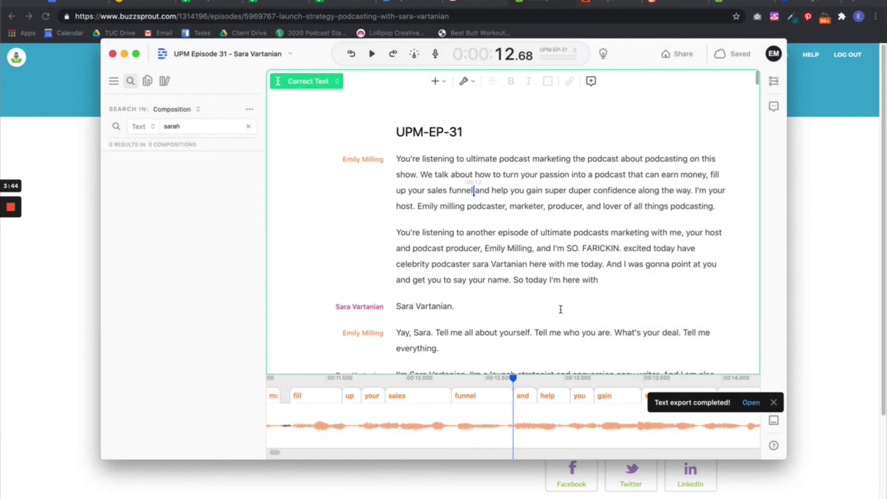
Open UPM-EP-31.docx in Pages and select all of its transcript text
click(751, 403)
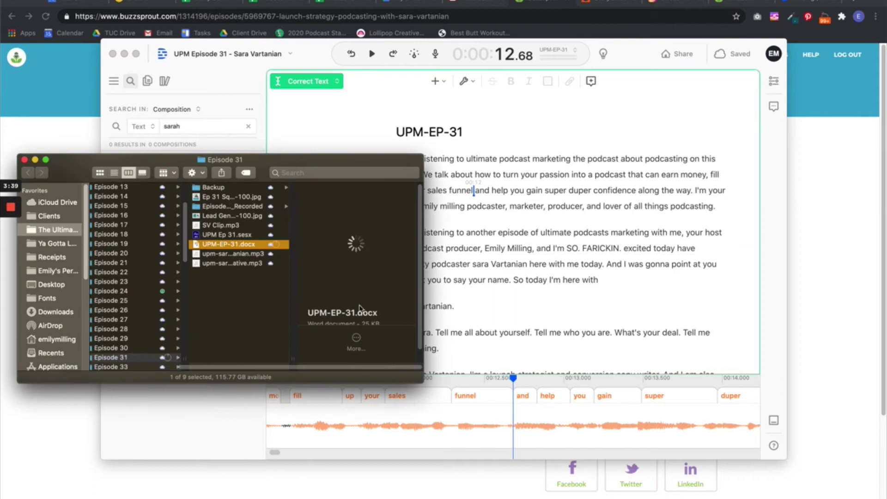
double_click(215, 248)
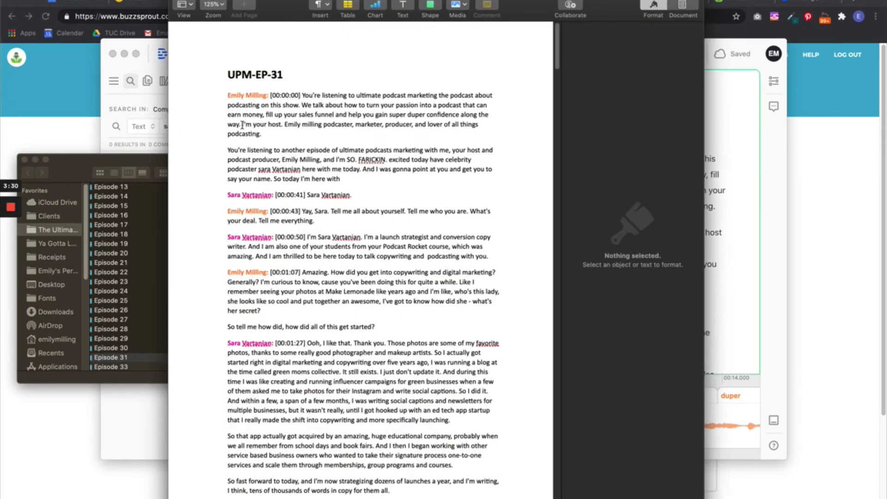
click(242, 125)
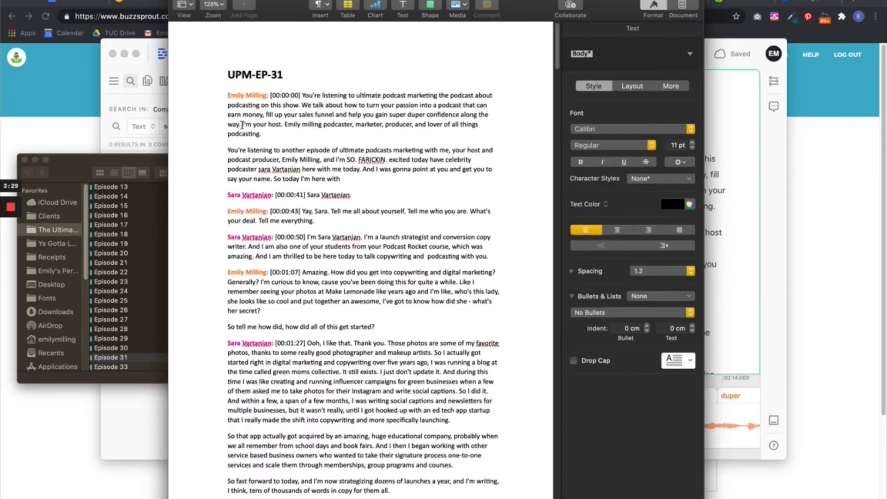
key(super+a)
key(super+c)
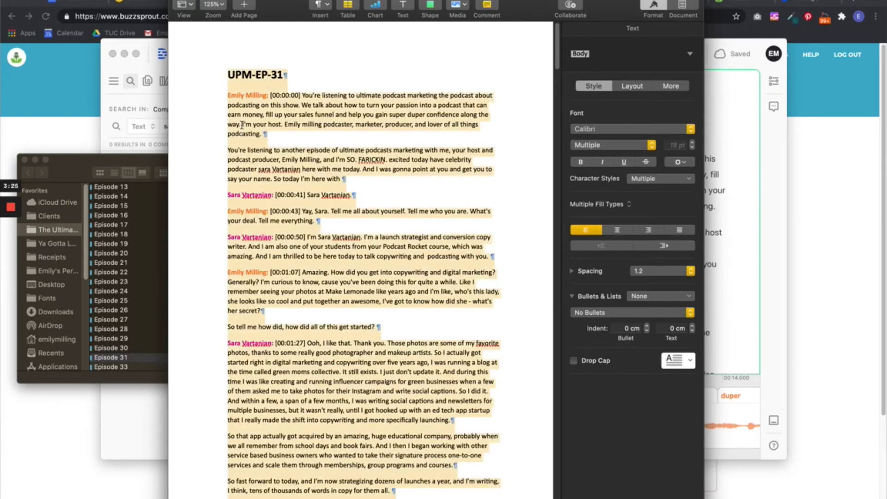
Paste the copied transcript into the Buzzsprout episode's manual transcript editor
click(809, 204)
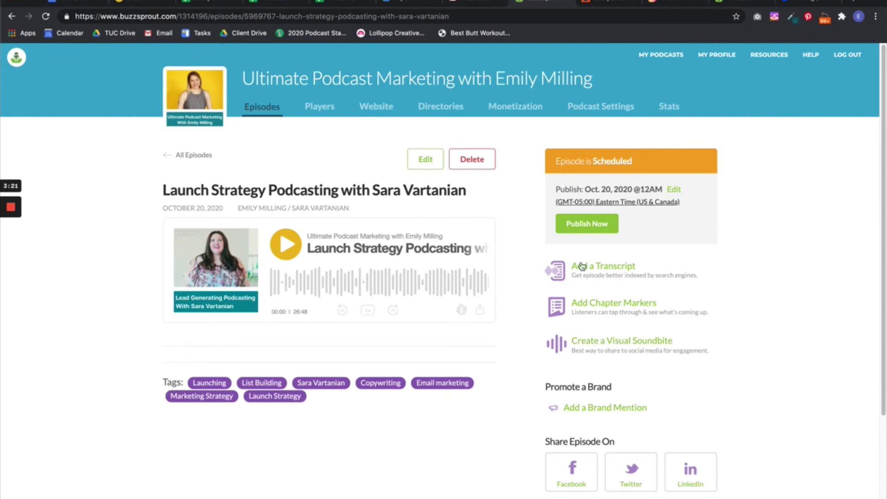
click(617, 268)
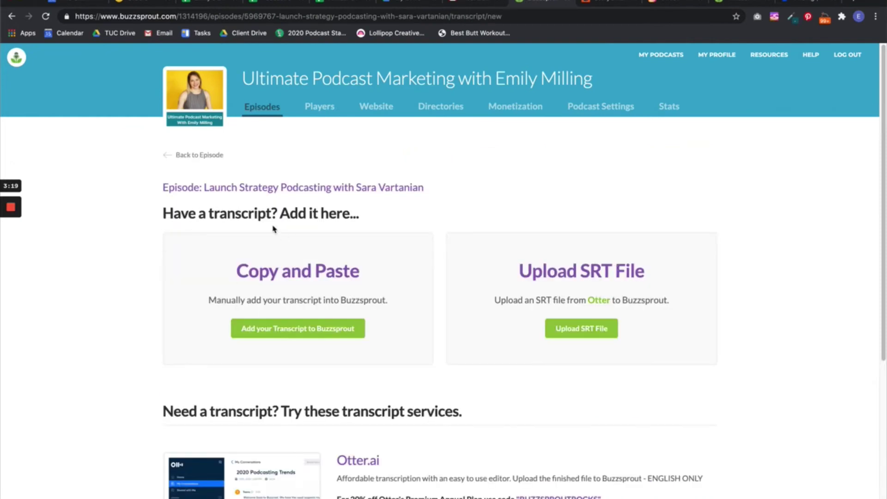
click(293, 331)
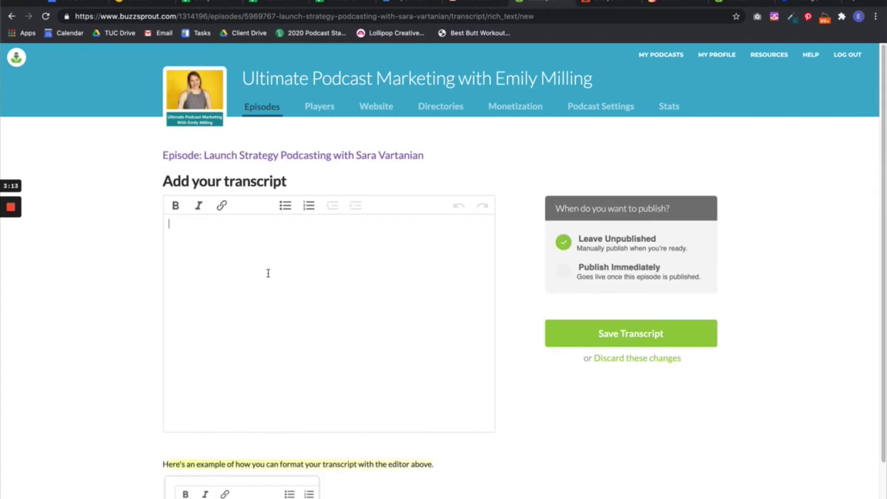
key(super+v)
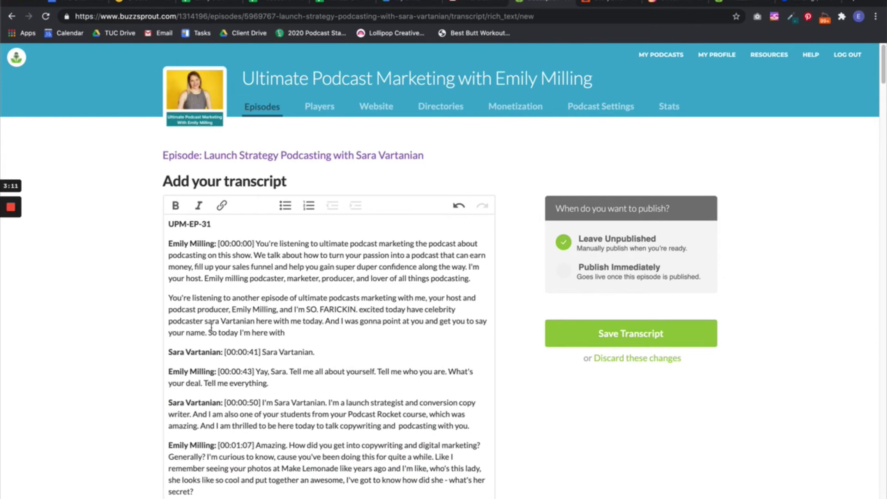
Delete the UPM-EP-31 title line and the empty first line from the transcript
drag(233, 223, 162, 225)
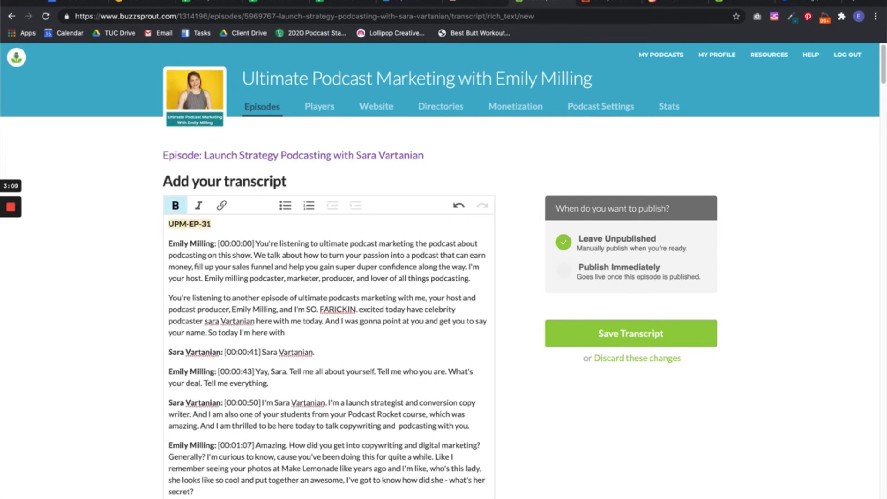
key(BackSpace)
key(Delete)
Set the transcript to Publish Immediately and save it to the episode
scroll(525, 333, down, 3)
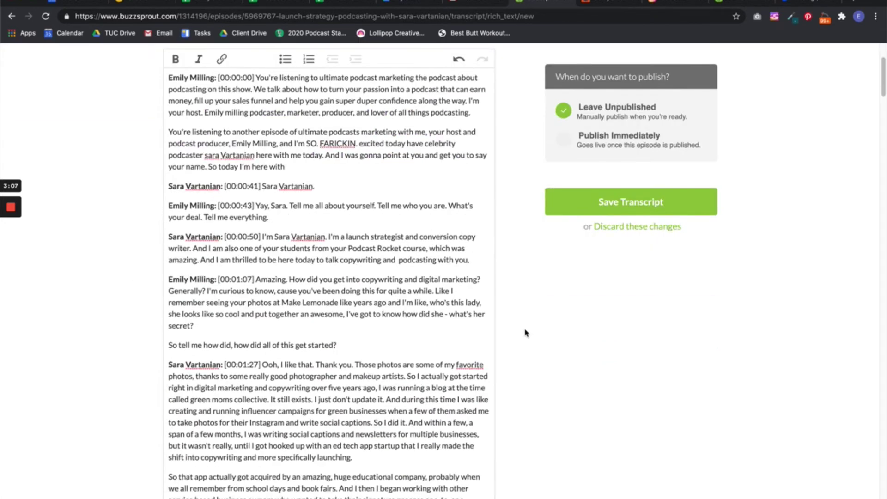
click(562, 143)
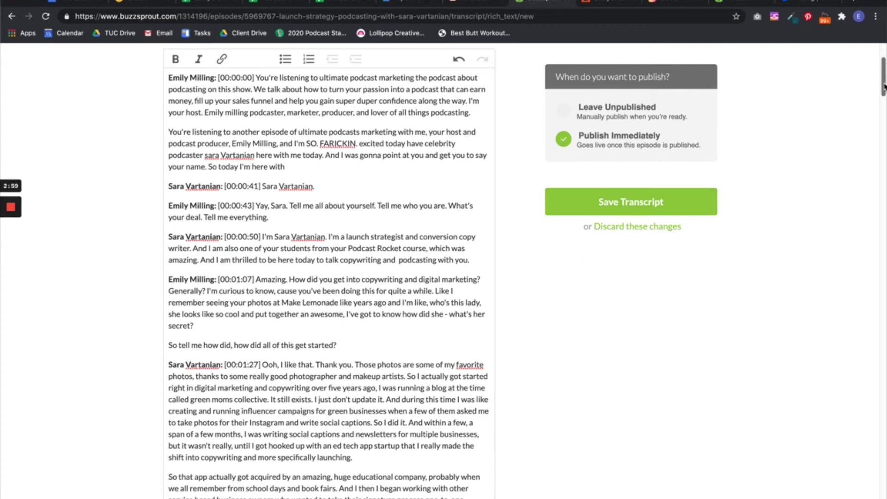
drag(882, 95, 878, 497)
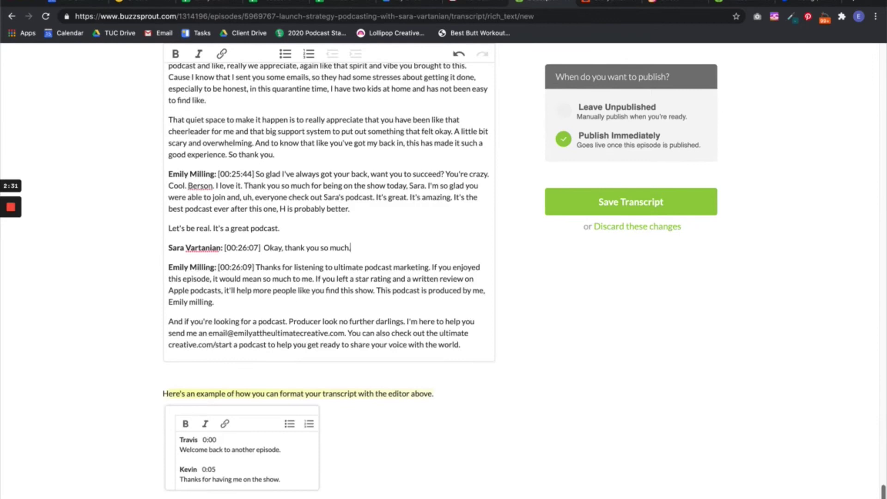
scroll(329, 277, up, 5)
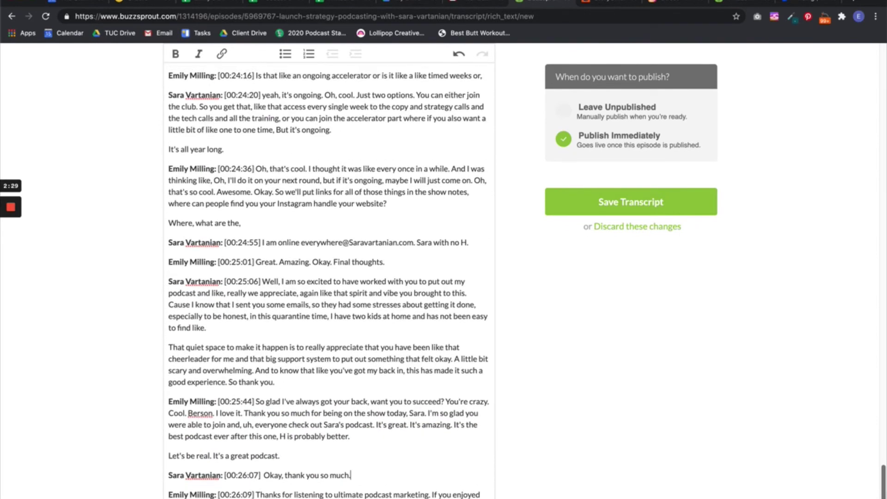
drag(882, 481, 872, 69)
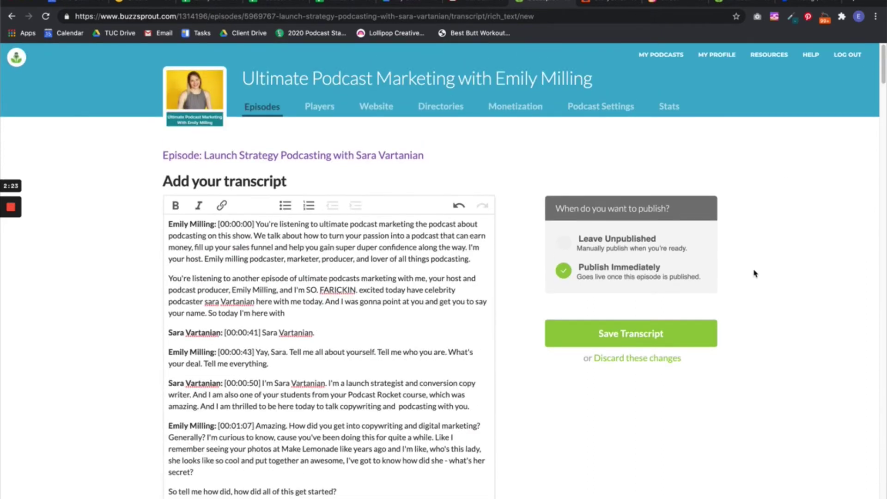
click(629, 343)
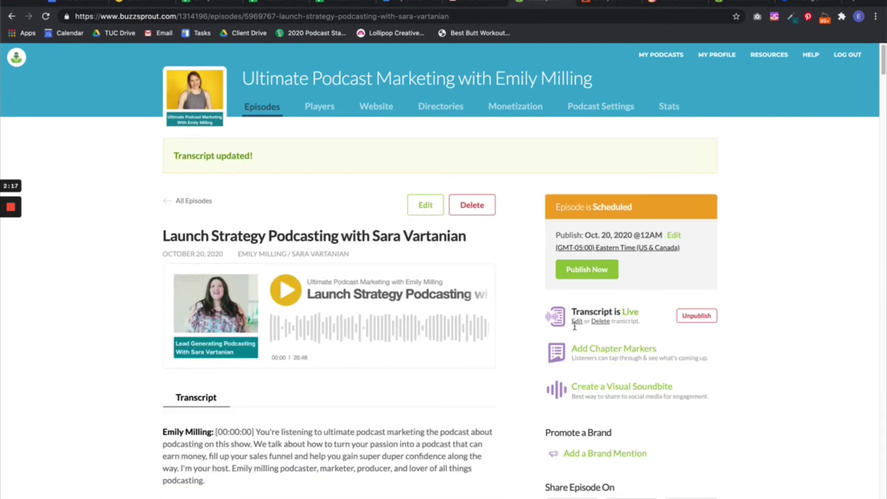
Scroll the episode page to review the live speaker-labelled transcript beneath the player
scroll(476, 382, down, 2)
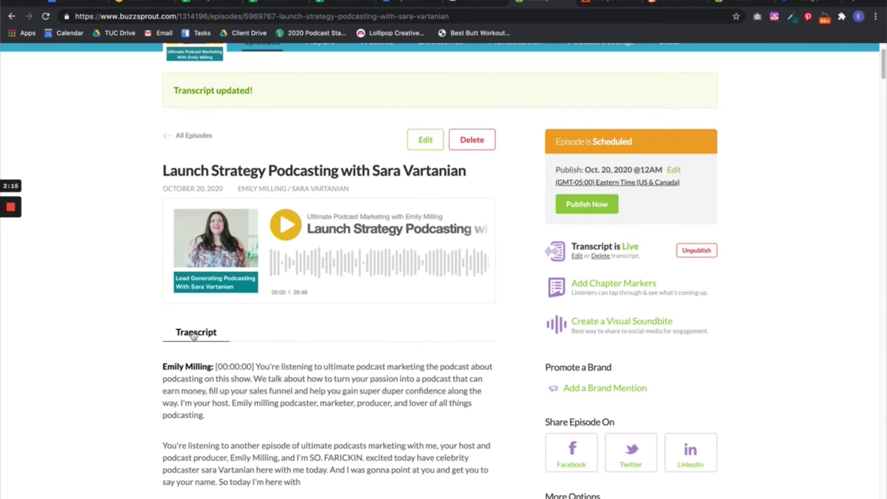
scroll(242, 342, down, 6)
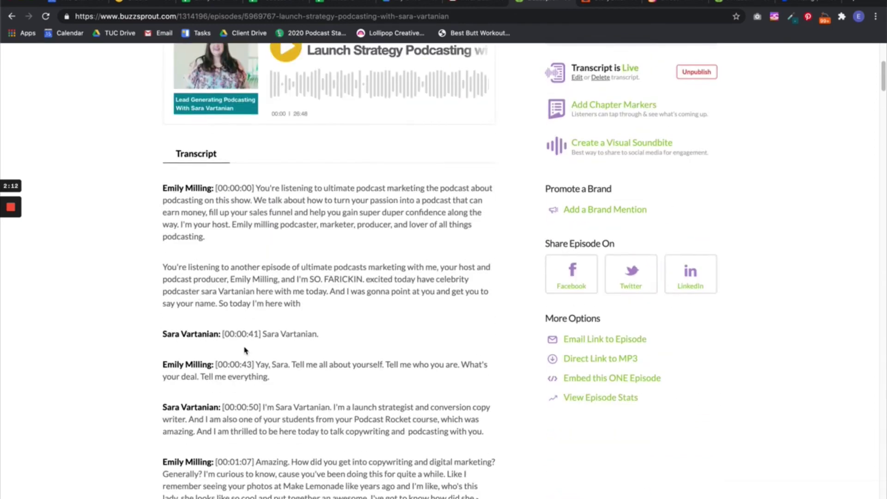
scroll(243, 346, up, 3)
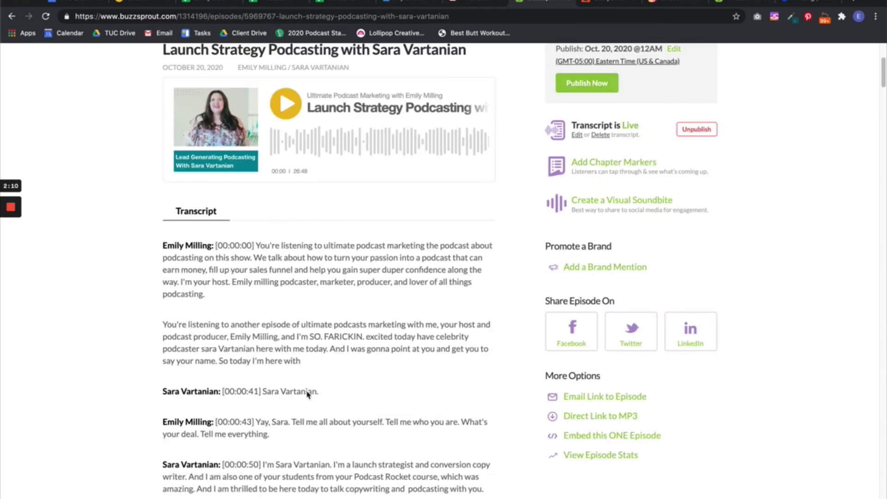
scroll(284, 352, up, 3)
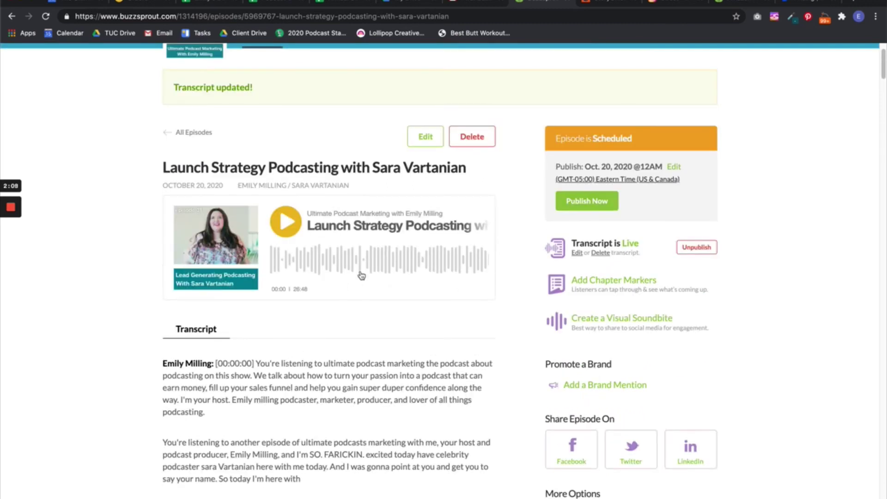
Enter 'Show Notes!' as the episode description and save the episode
click(424, 137)
text(Show Nows)
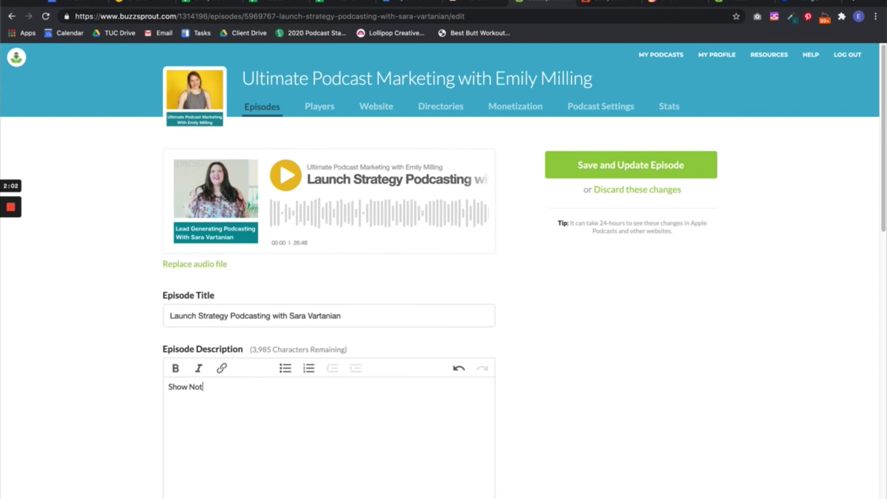
click(606, 166)
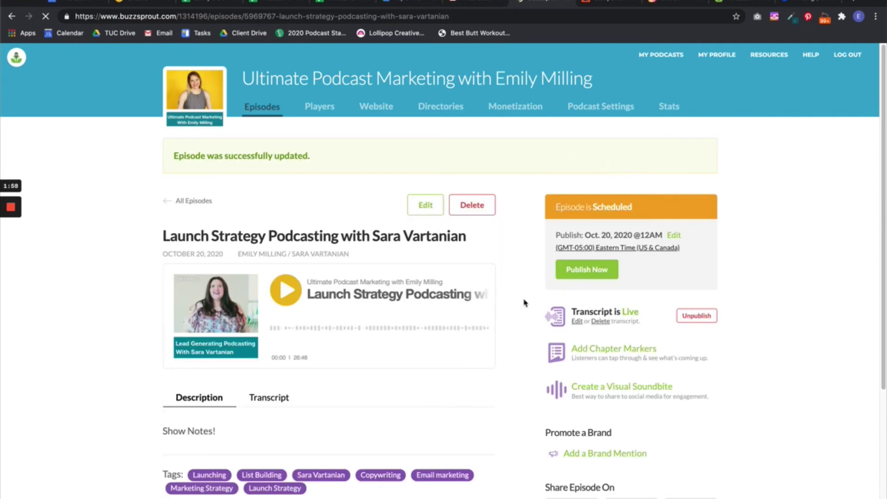
Check the episode page's Transcript and Description tabs
scroll(524, 302, down, 3)
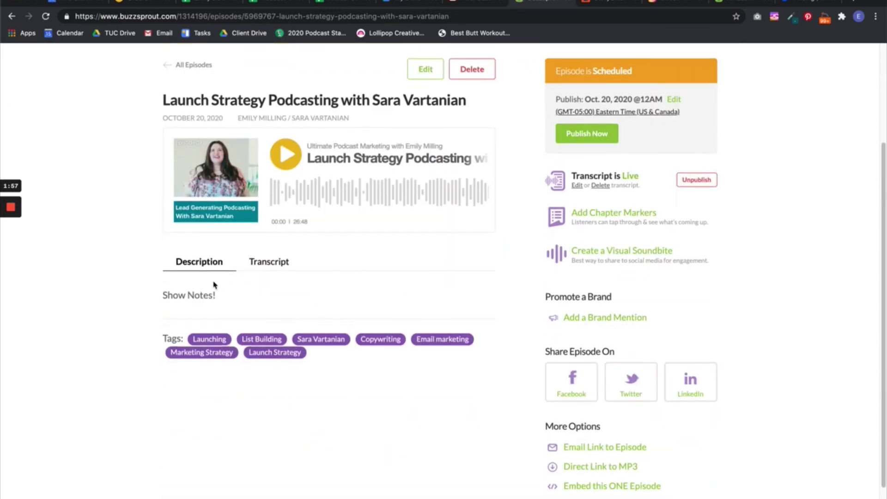
click(268, 263)
click(212, 271)
scroll(554, 380, up, 3)
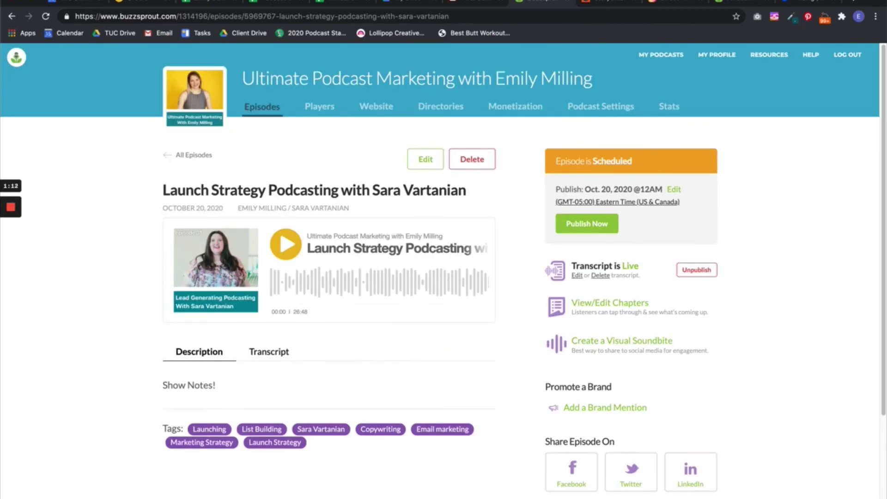